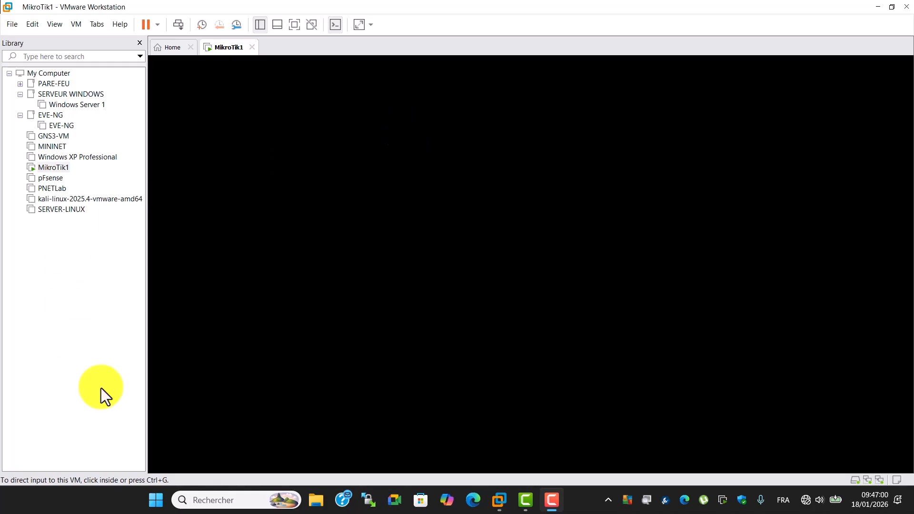
Search the system for WinBox and launch winbox64.exe
click(220, 499)
text(winw)
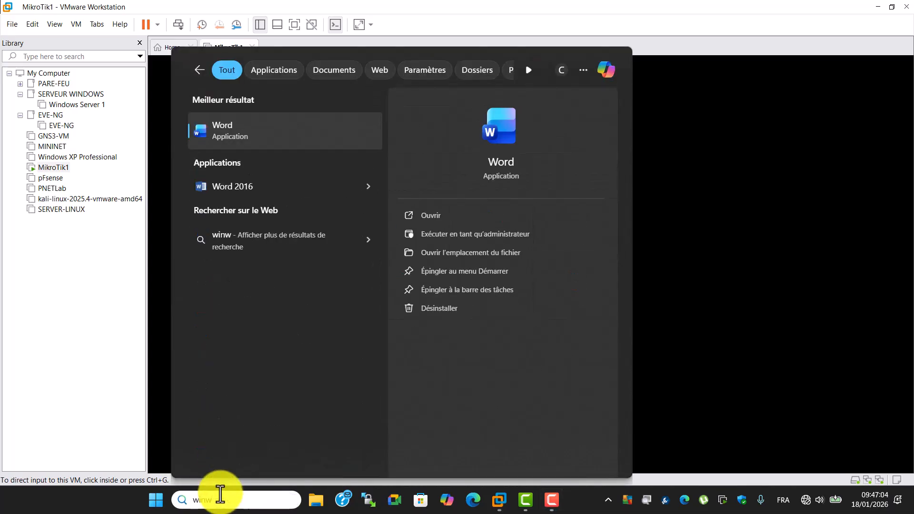
key(BackSpace)
text(b)
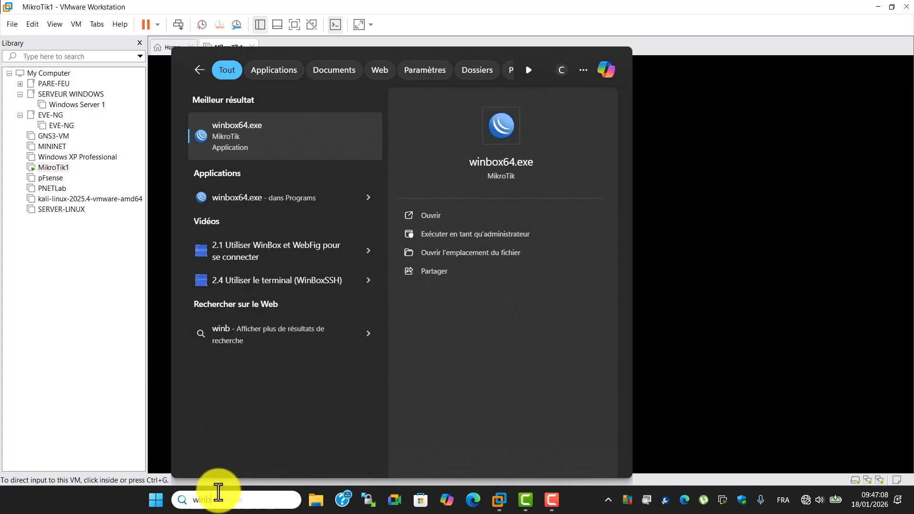
click(265, 138)
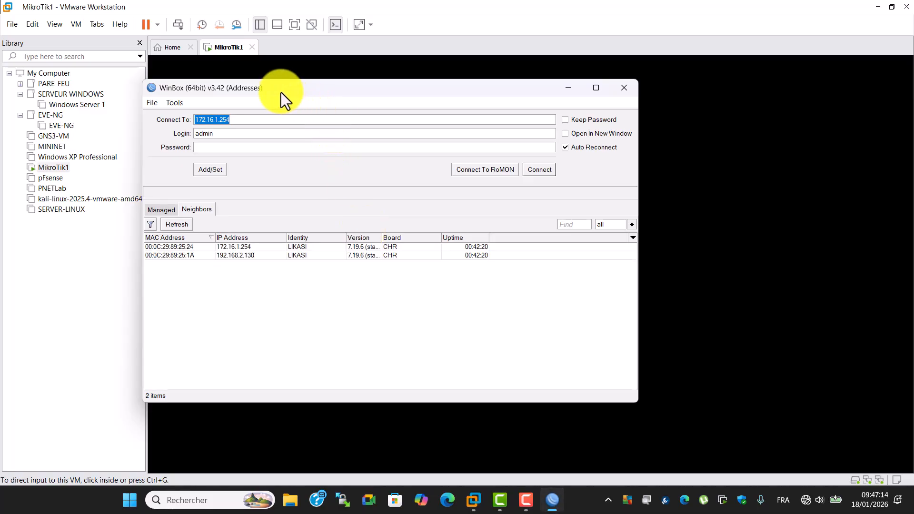
Browse the Managed and Neighbors lists and select the neighbour router with MAC 00:0C:29:89:25:24 as connection target
drag(282, 92, 343, 131)
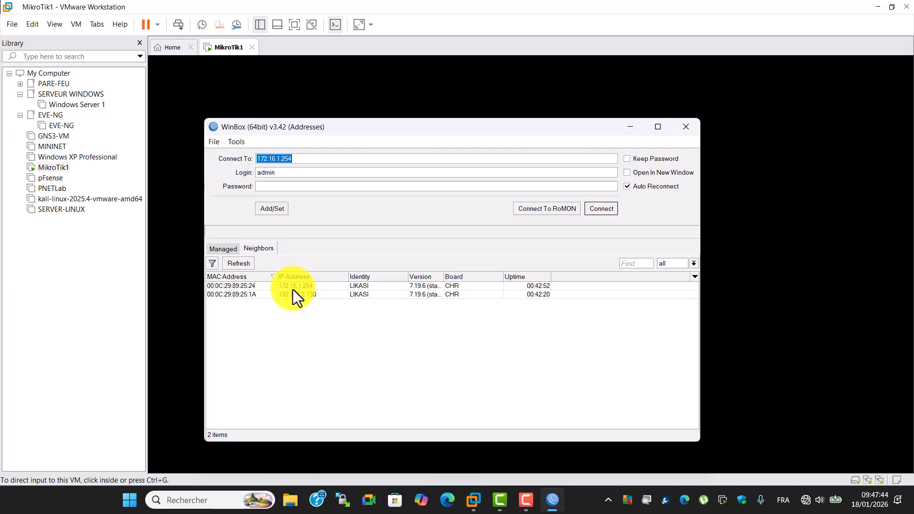
click(271, 249)
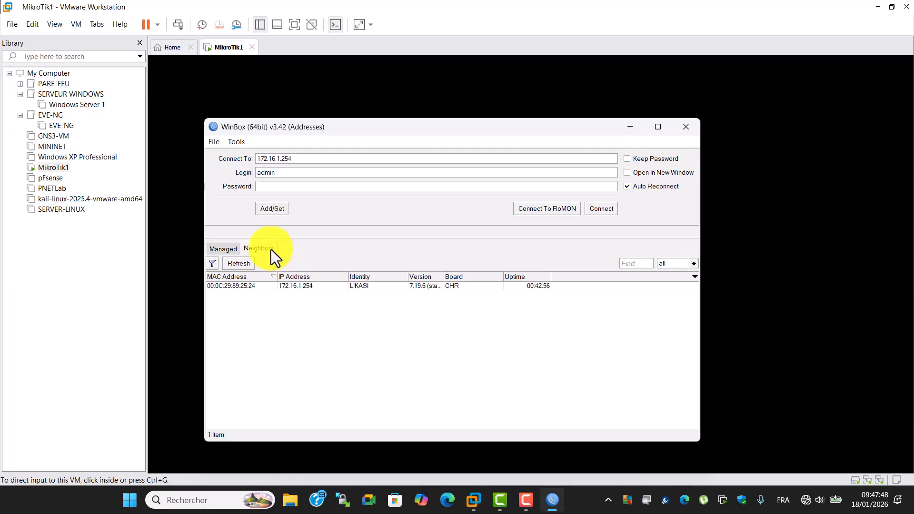
click(232, 251)
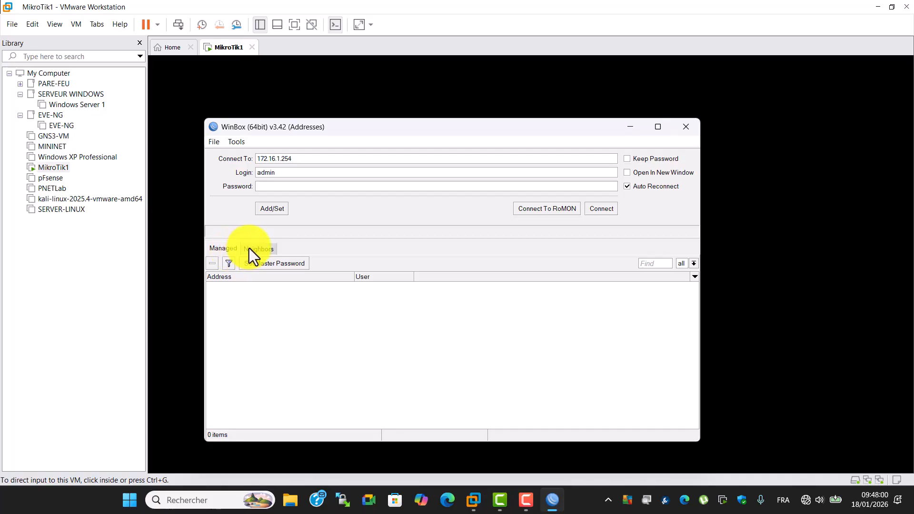
click(249, 248)
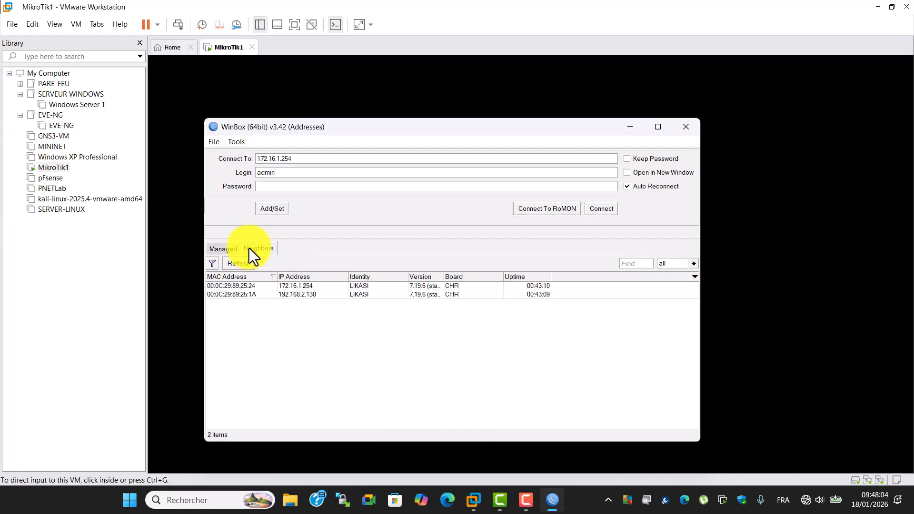
click(238, 287)
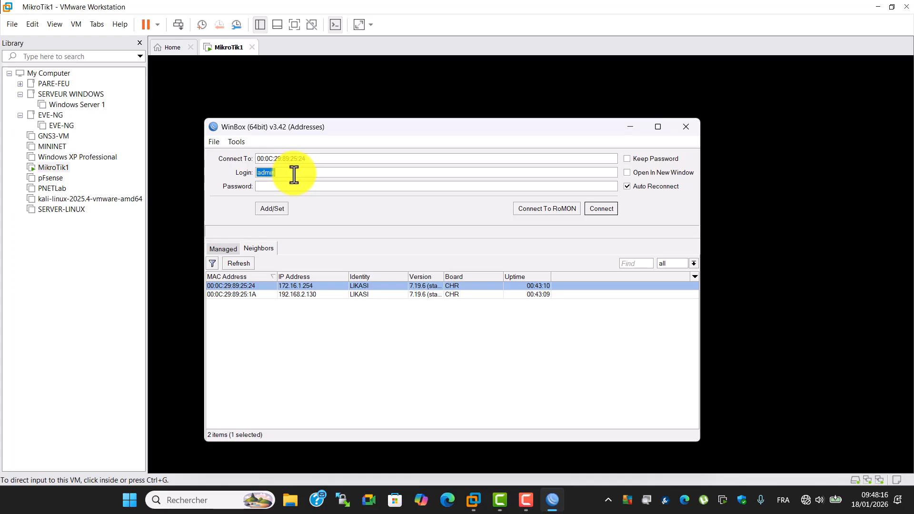
Enter the admin account password and connect to the router by its MAC address
key(BackSpace)
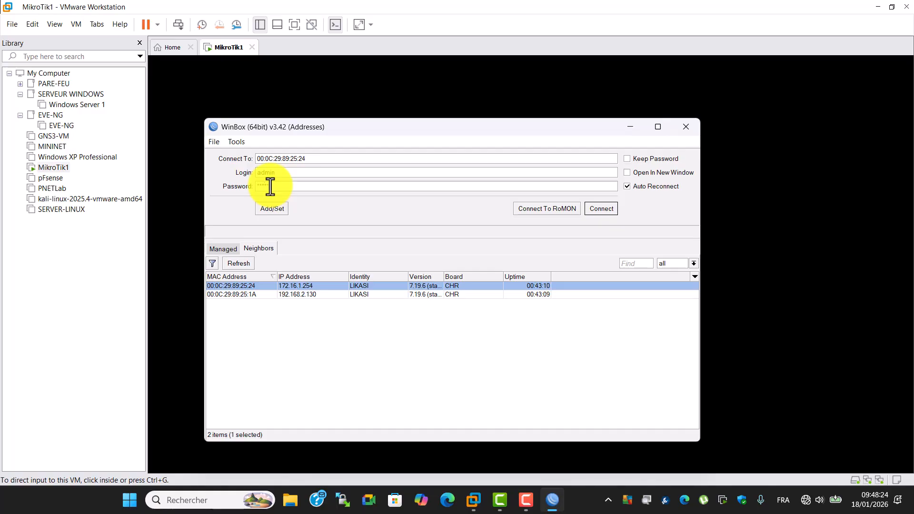
click(606, 210)
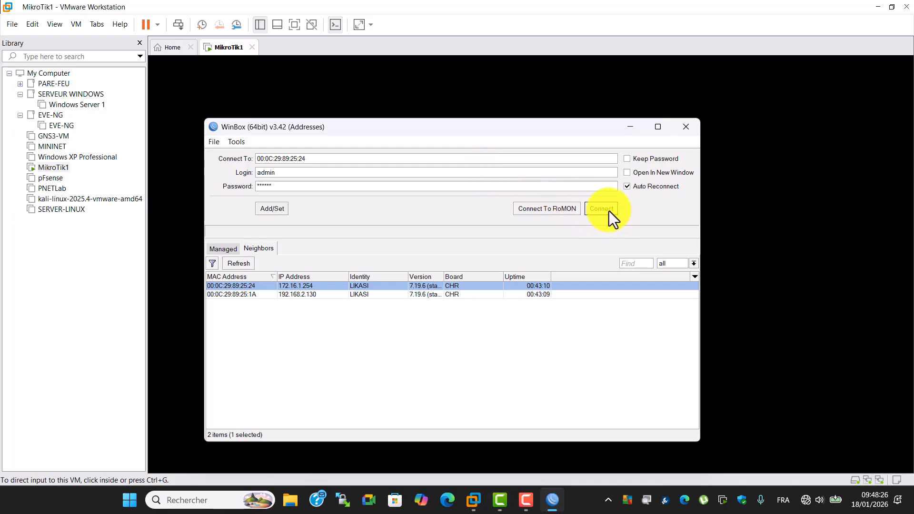
click(601, 205)
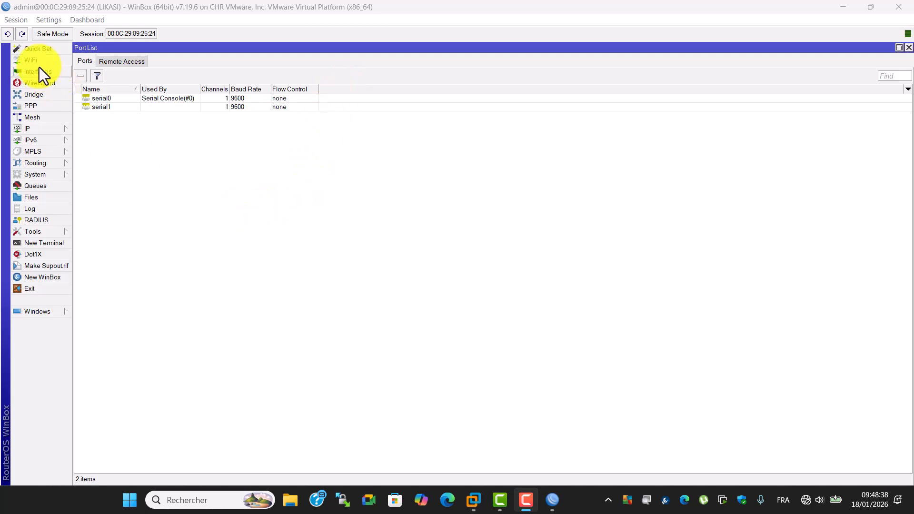
Open the Quick Set window to review the router configuration, then close it and the Port List
click(39, 50)
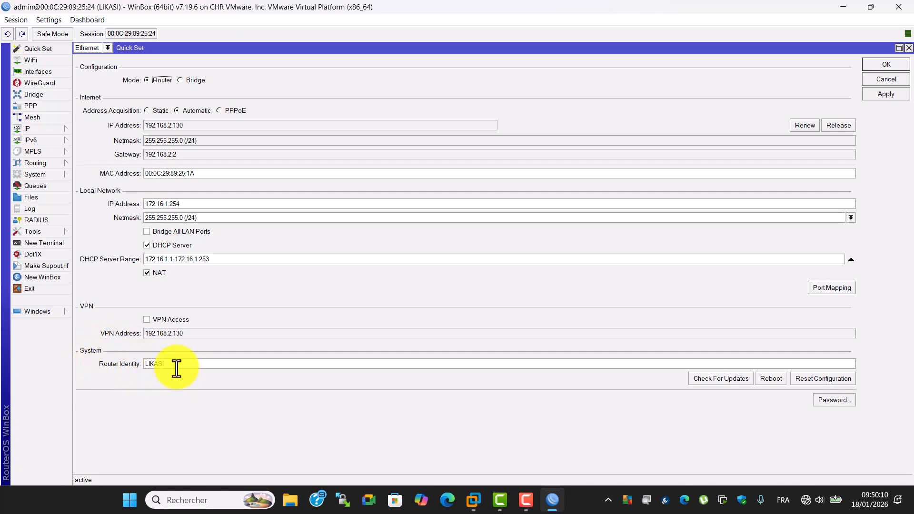
click(909, 48)
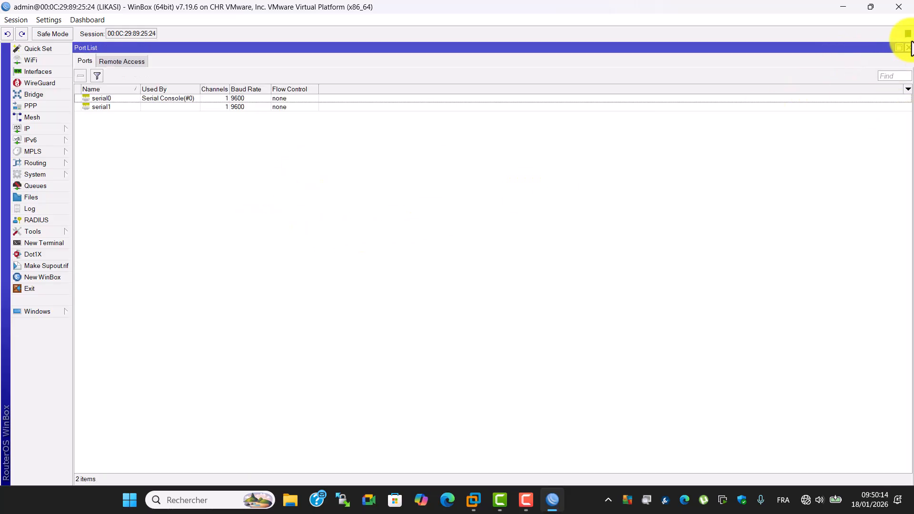
click(910, 48)
Disconnect the session and reconnect to the neighbour router by its IP address 172.16.1.254
click(16, 19)
click(50, 123)
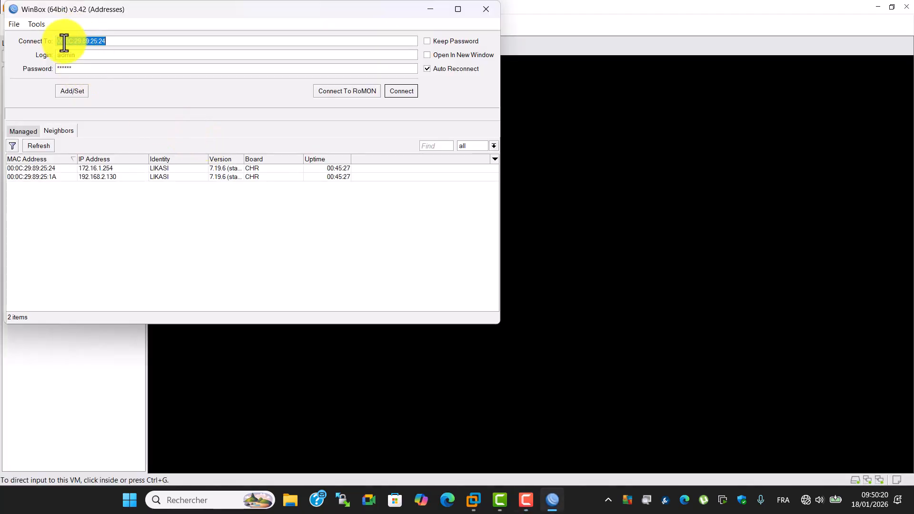
click(96, 169)
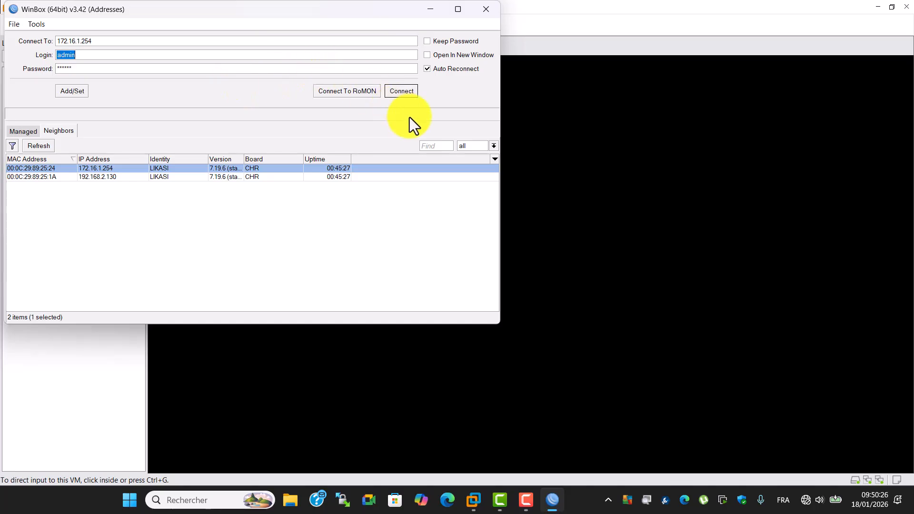
click(402, 90)
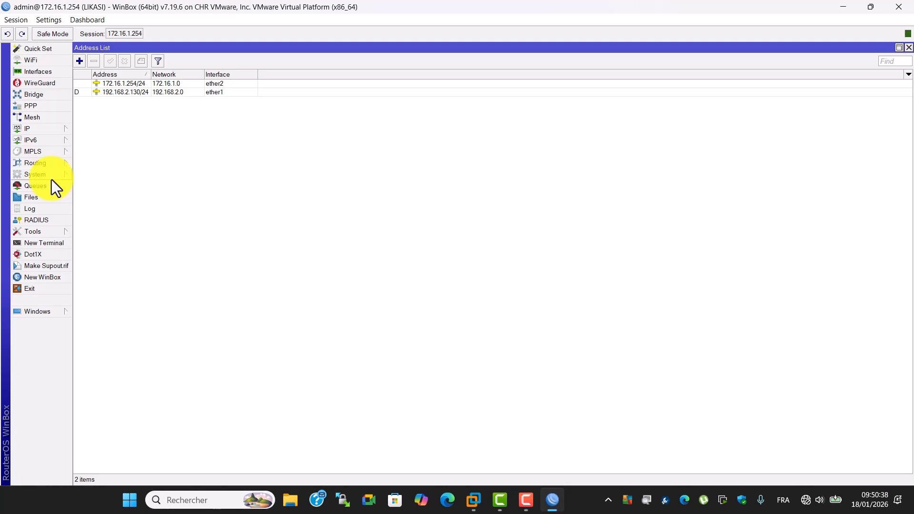
Browse the Tools, IP, MPLS and System menus of the router
click(53, 234)
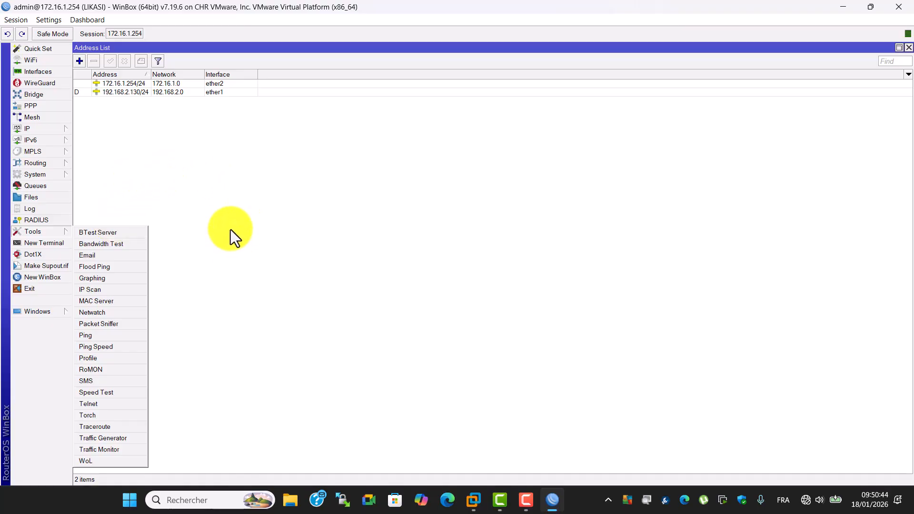
click(222, 216)
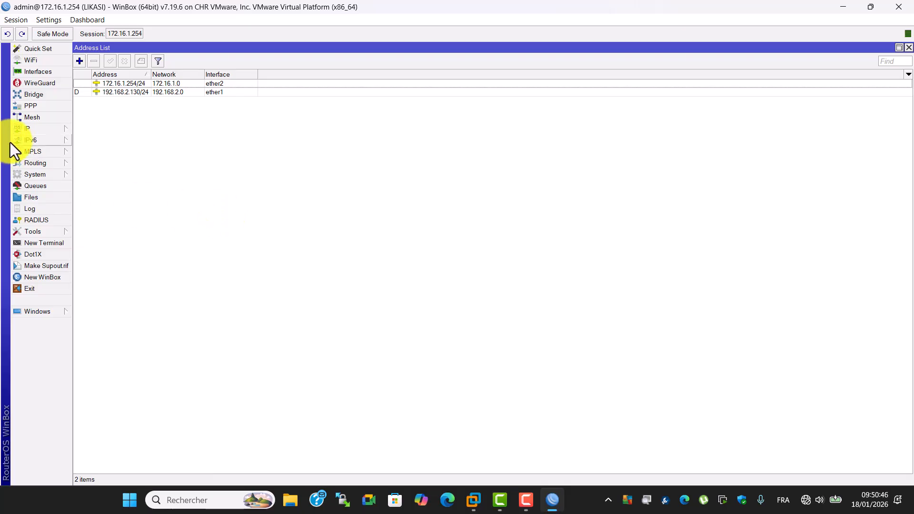
click(37, 130)
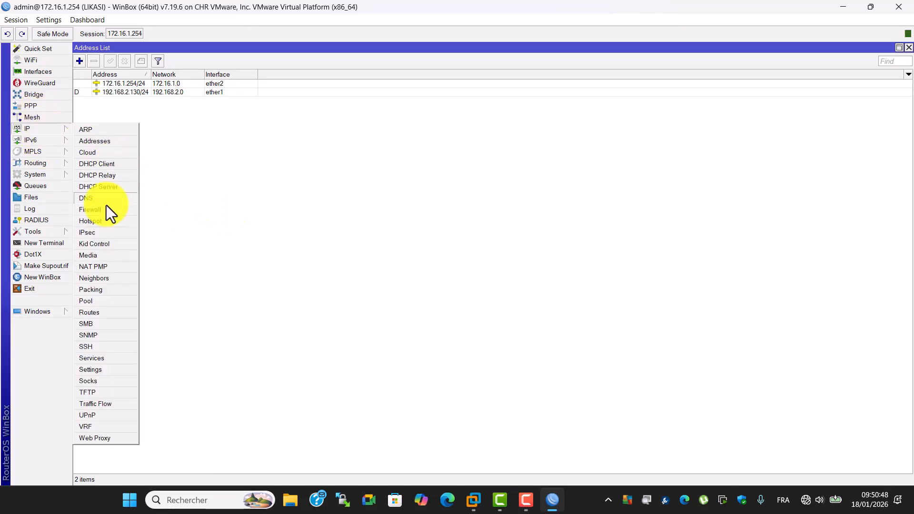
click(190, 238)
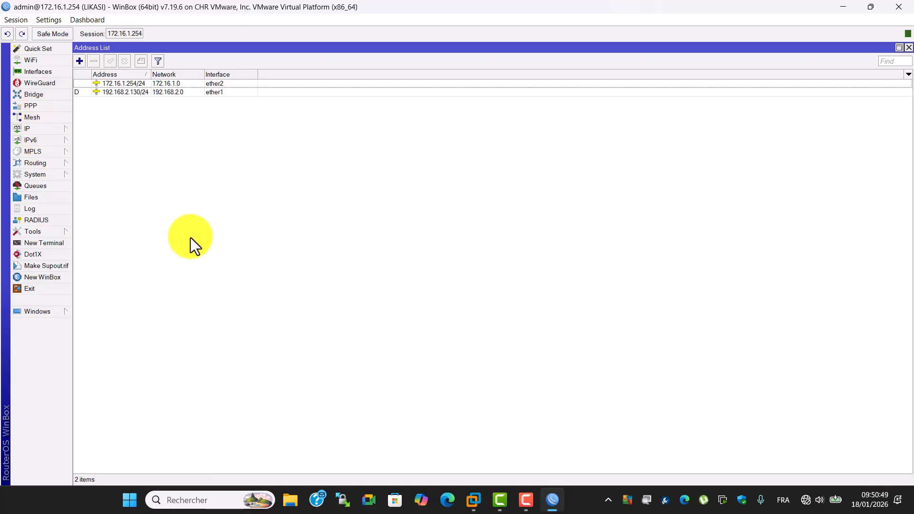
click(64, 155)
click(86, 207)
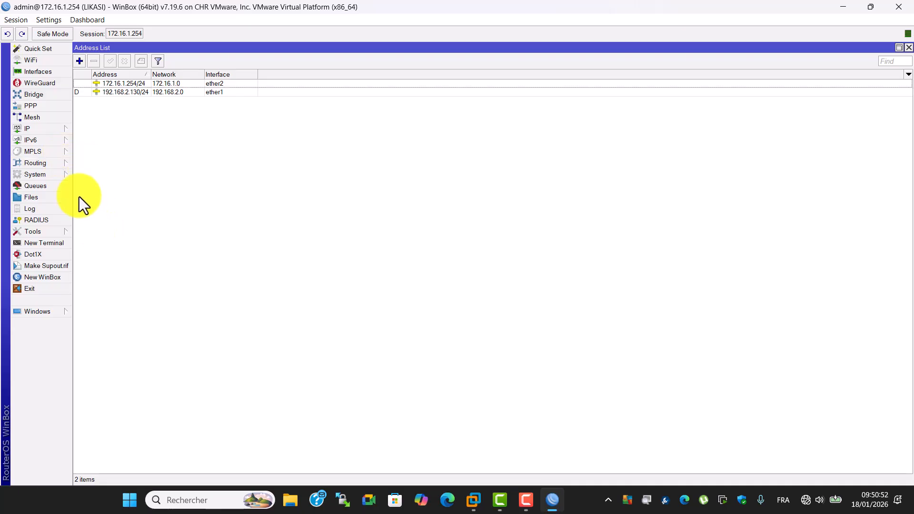
click(59, 179)
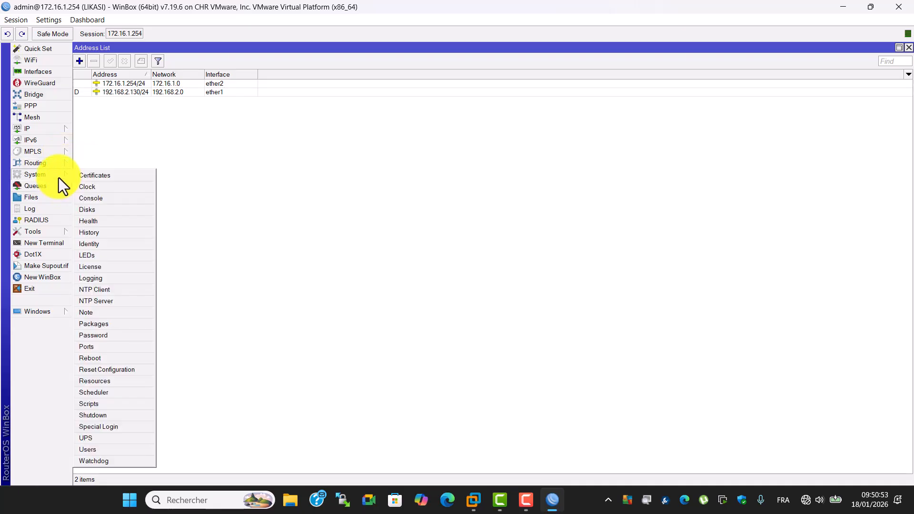
click(239, 275)
Review the Interface List and the WiFi Configuration windows, closing each afterwards
click(36, 71)
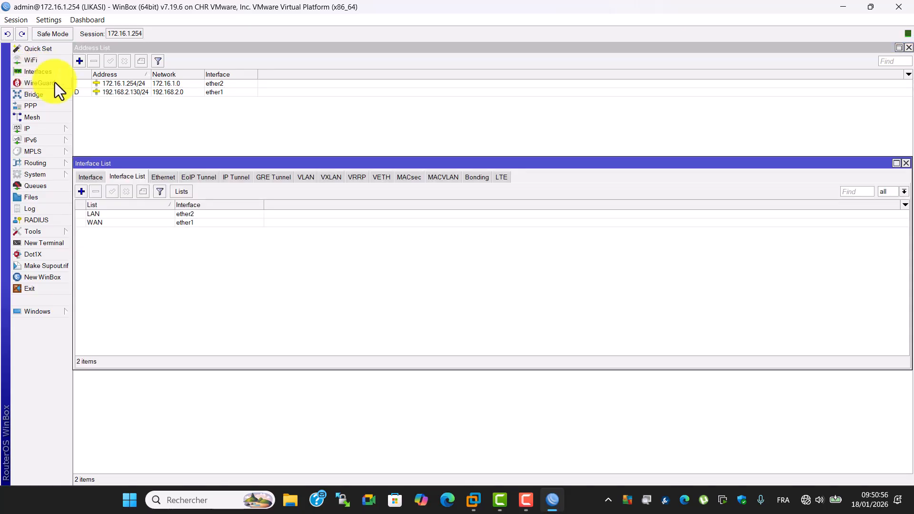
click(906, 163)
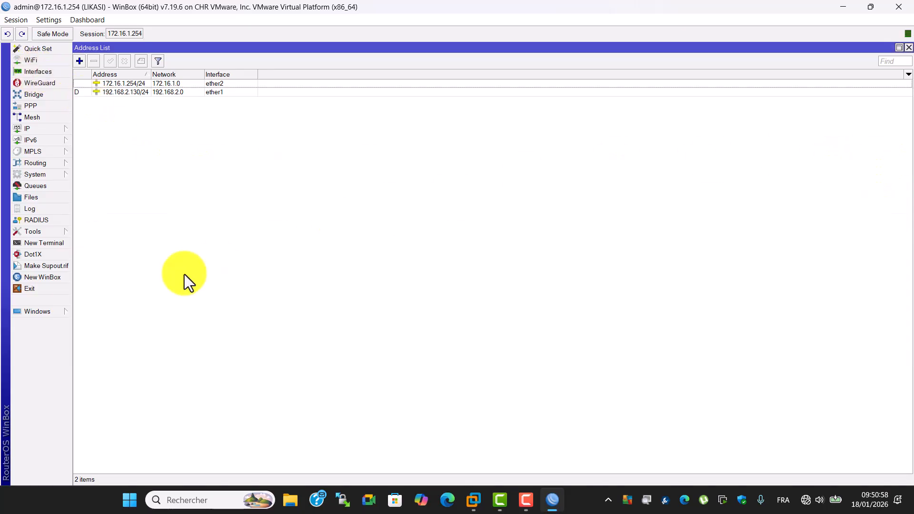
click(37, 63)
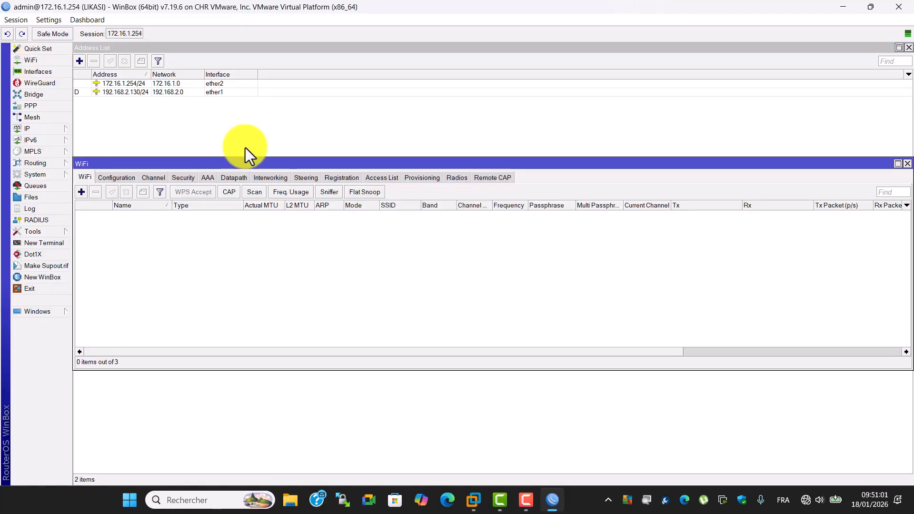
click(116, 177)
drag(911, 159, 911, 159)
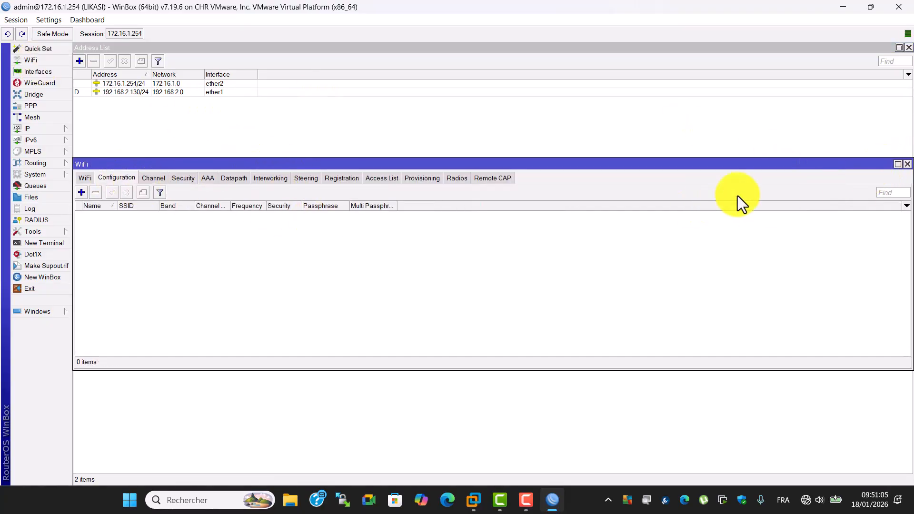
click(908, 164)
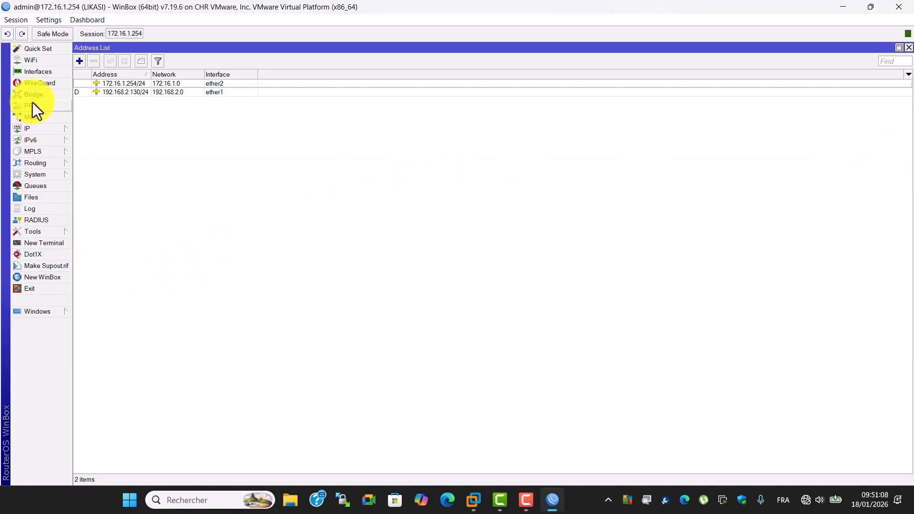
Open a new RouterOS terminal window
click(39, 233)
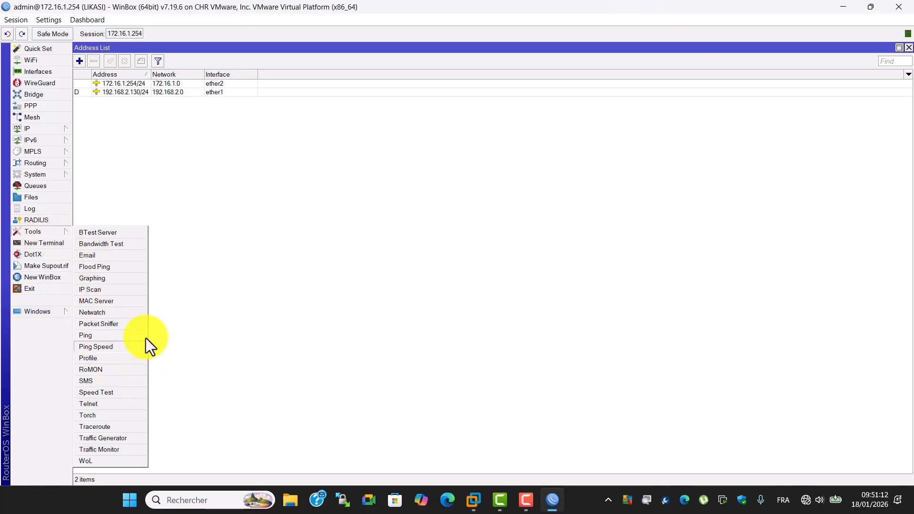
click(200, 193)
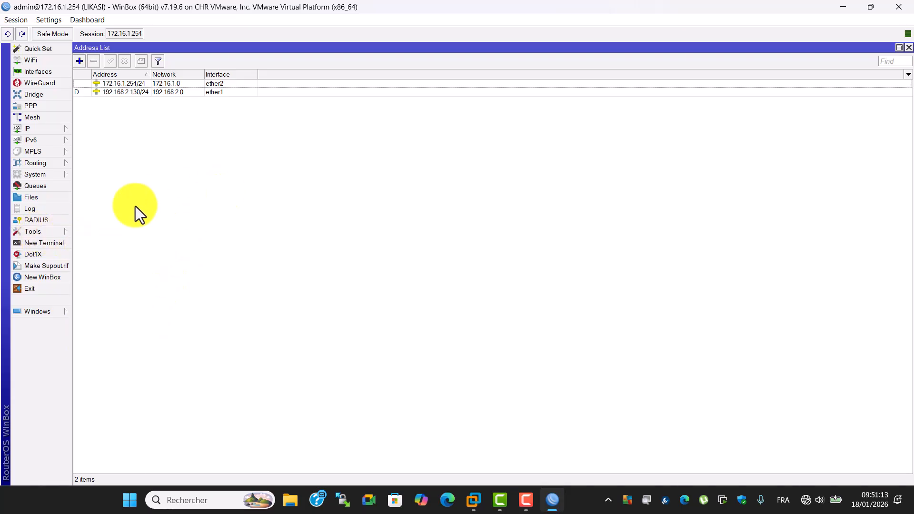
click(30, 243)
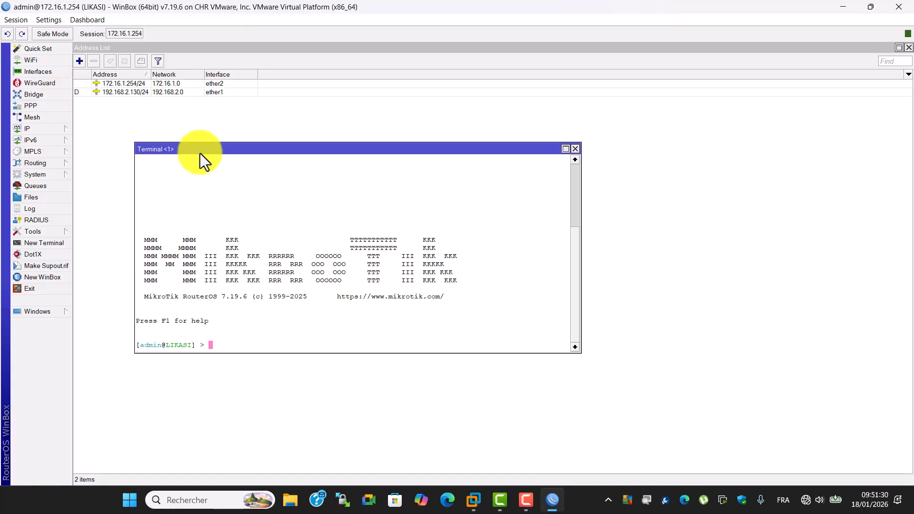
Switch to Firefox and open the router's web interface at 172.16.1.254
key(super+d)
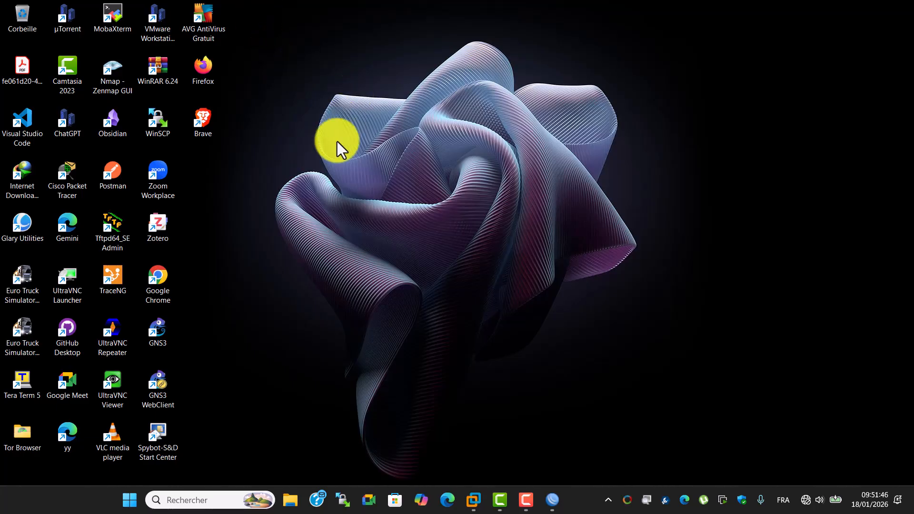
click(553, 500)
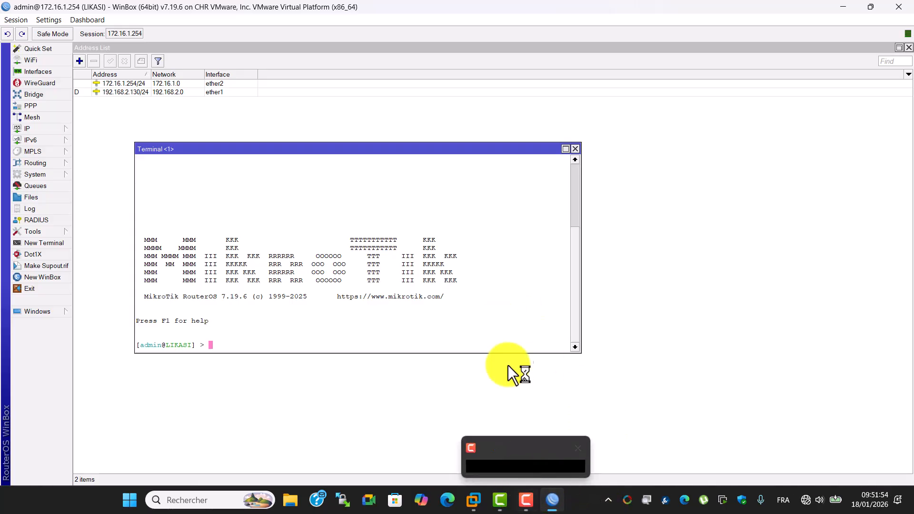
click(844, 7)
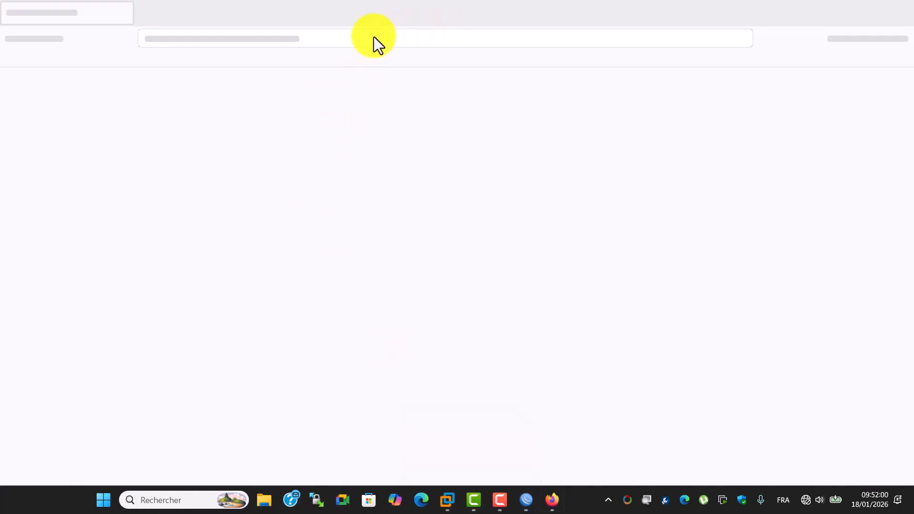
click(526, 501)
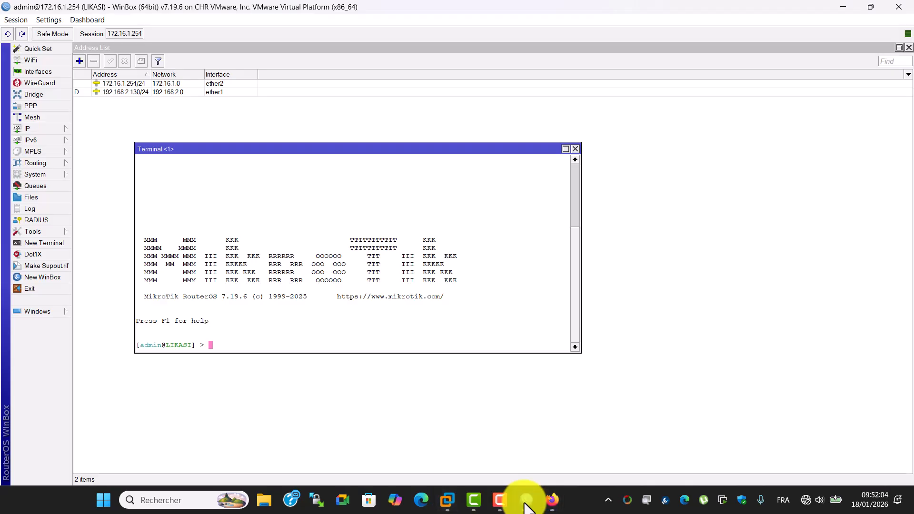
click(526, 501)
click(352, 39)
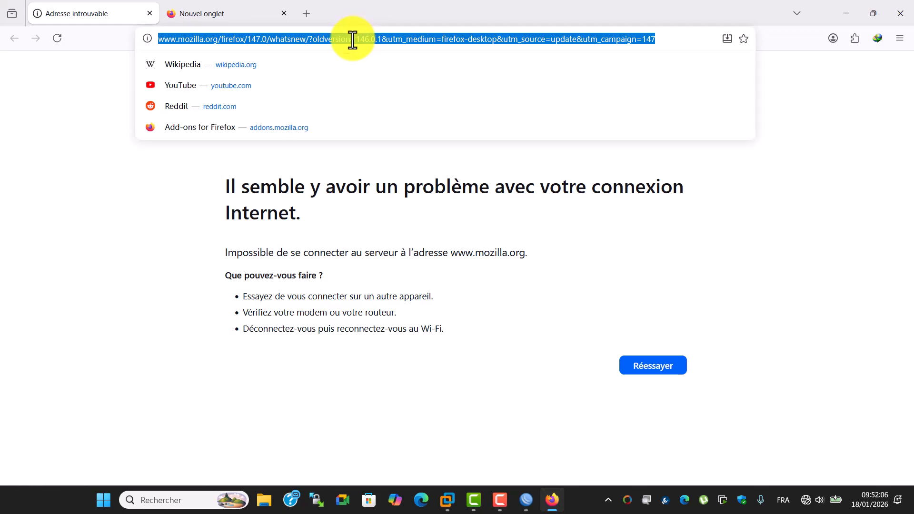
text(172.1)
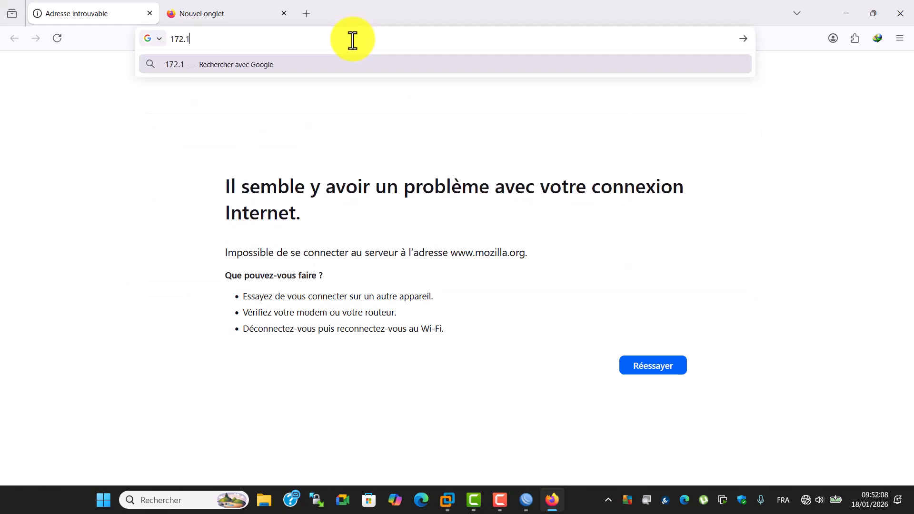
text(6.1.254)
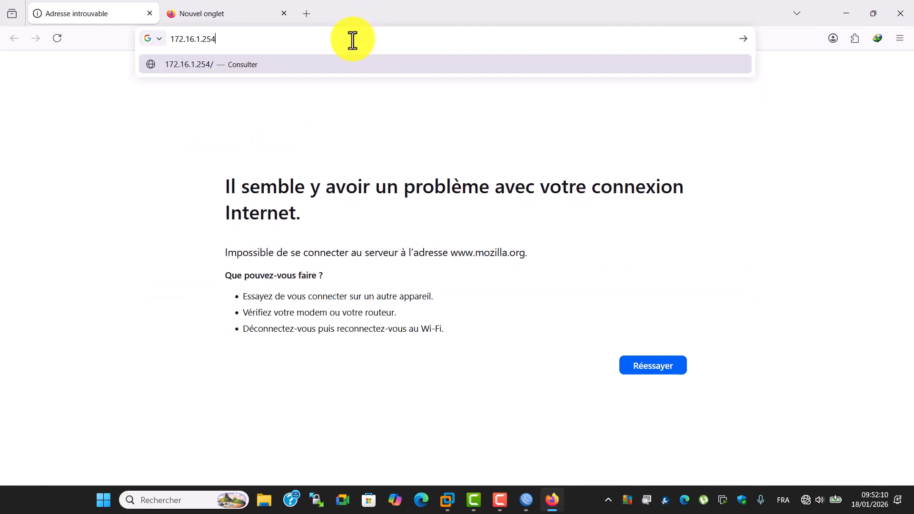
key(Return)
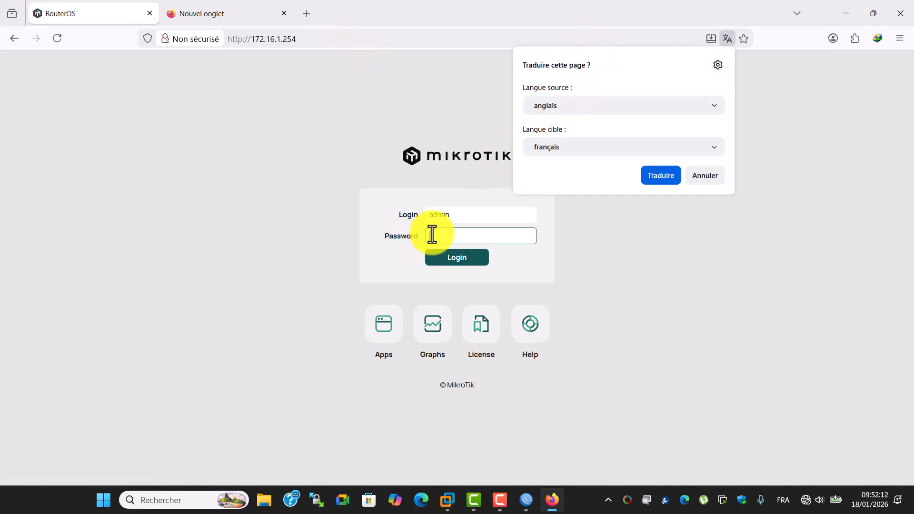
Log in to the router's web interface with the admin account and its password
click(432, 234)
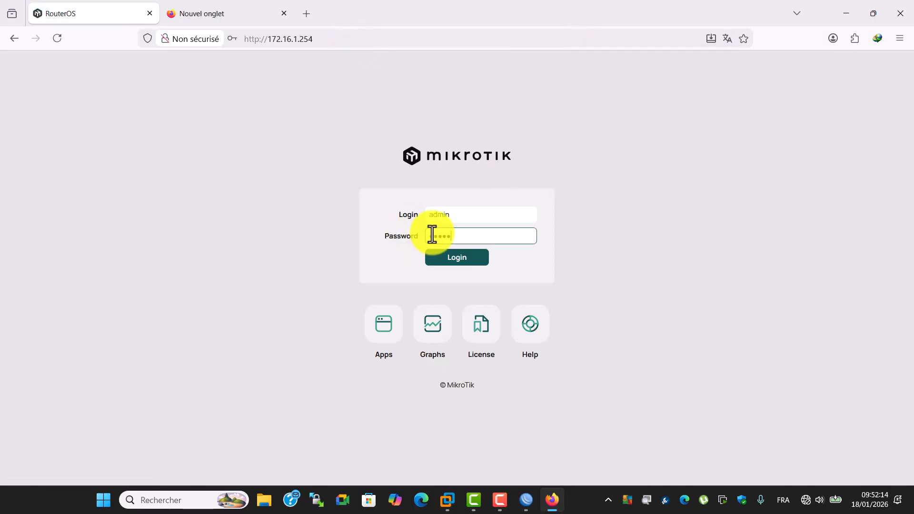
click(461, 260)
click(396, 162)
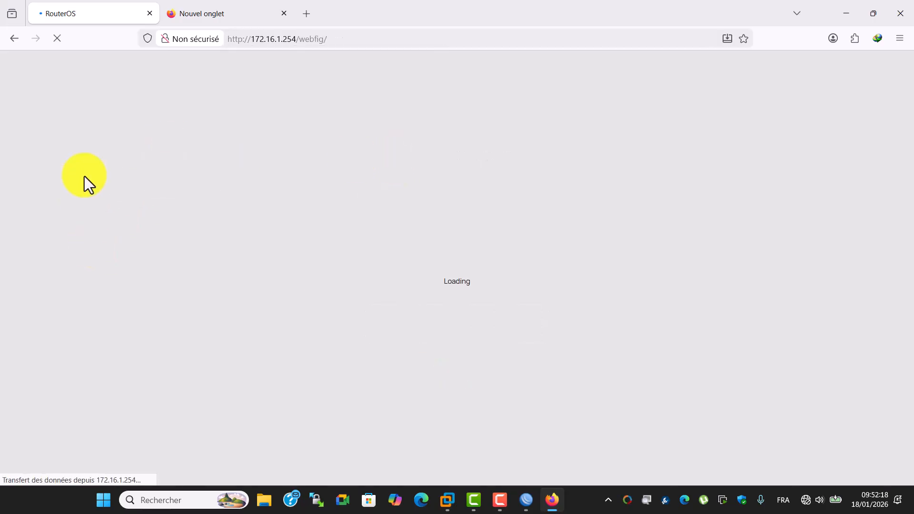
Review the Quick Set page's internet, local network, VPN and system settings
click(283, 14)
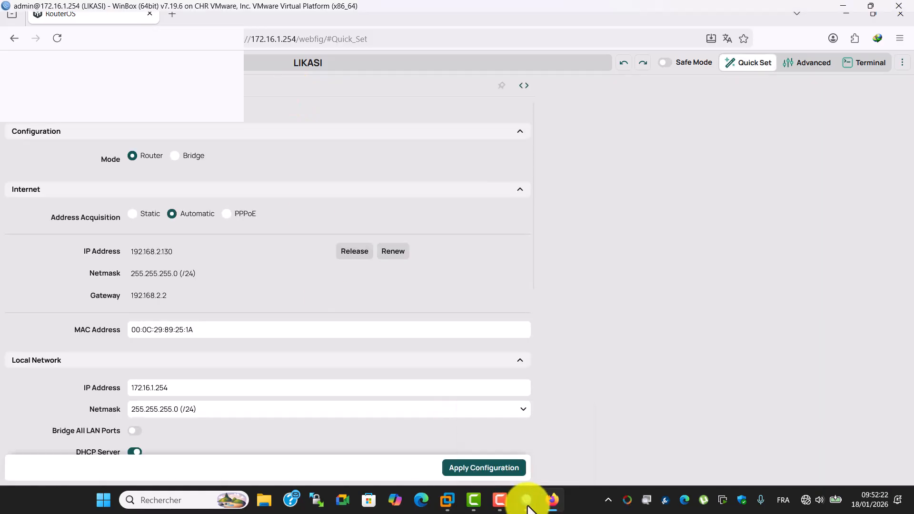
click(526, 500)
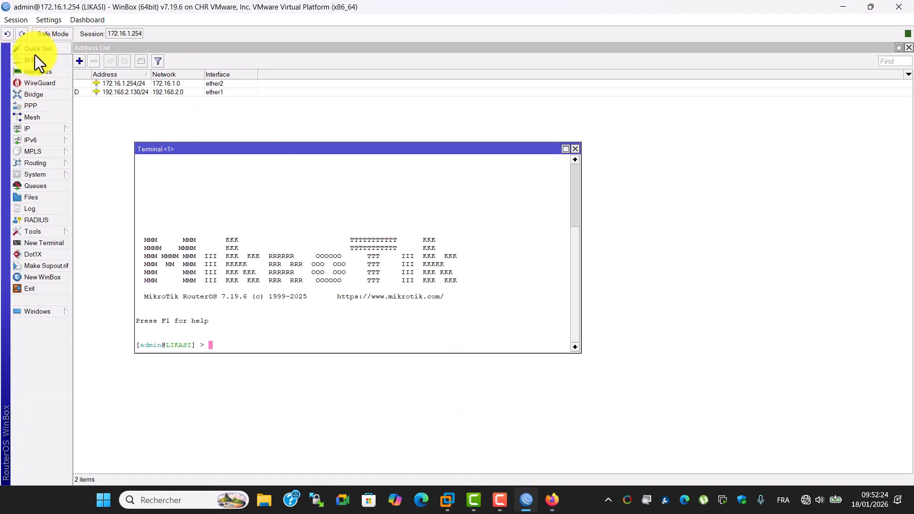
click(552, 500)
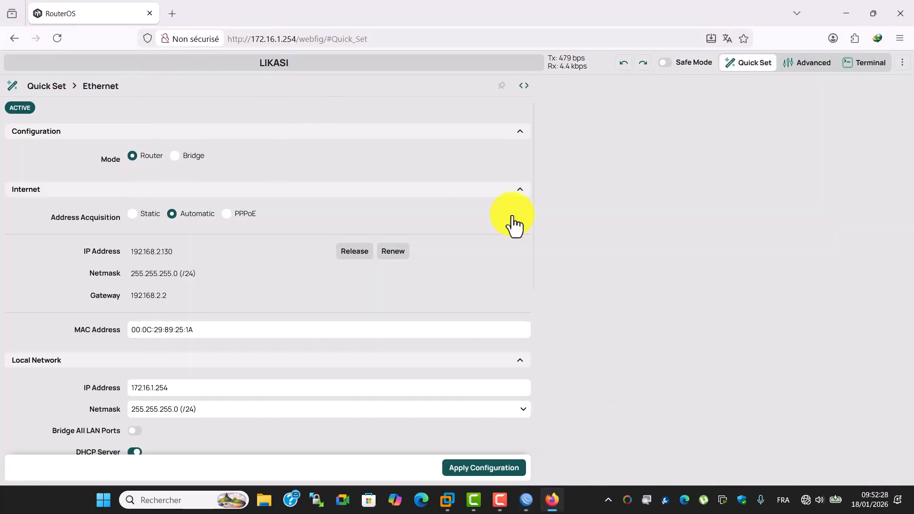
scroll(186, 294, down, 6)
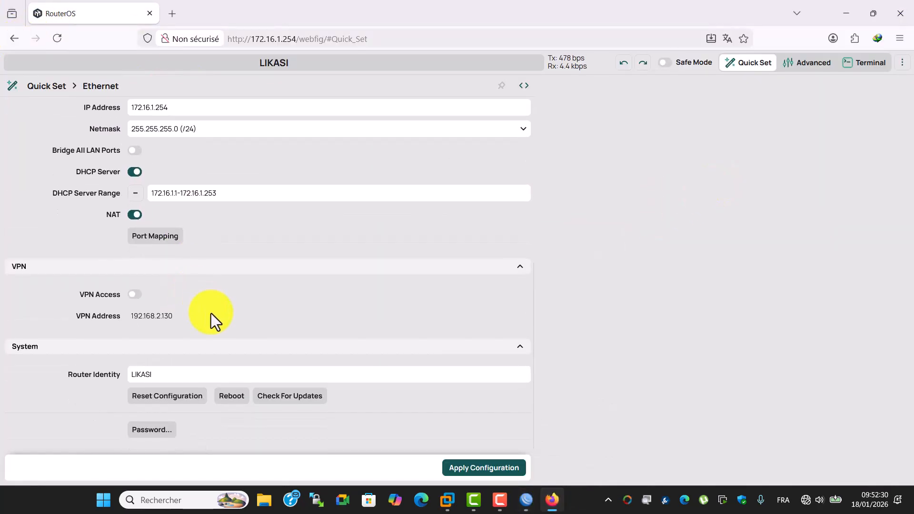
scroll(218, 328, up, 6)
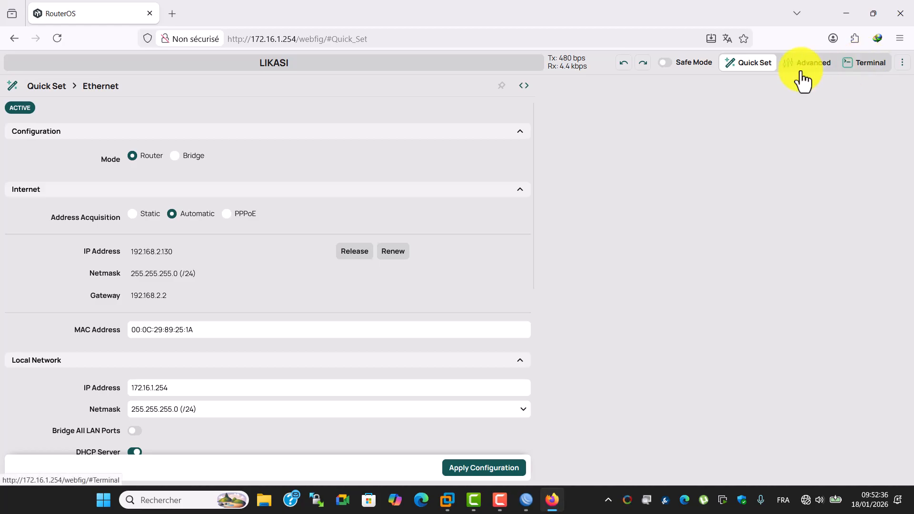
scroll(304, 251, down, 6)
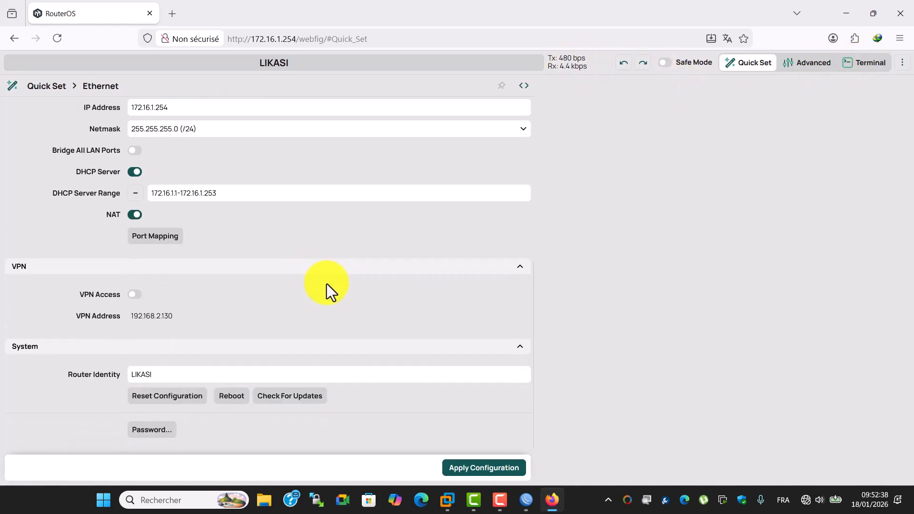
scroll(352, 316, up, 6)
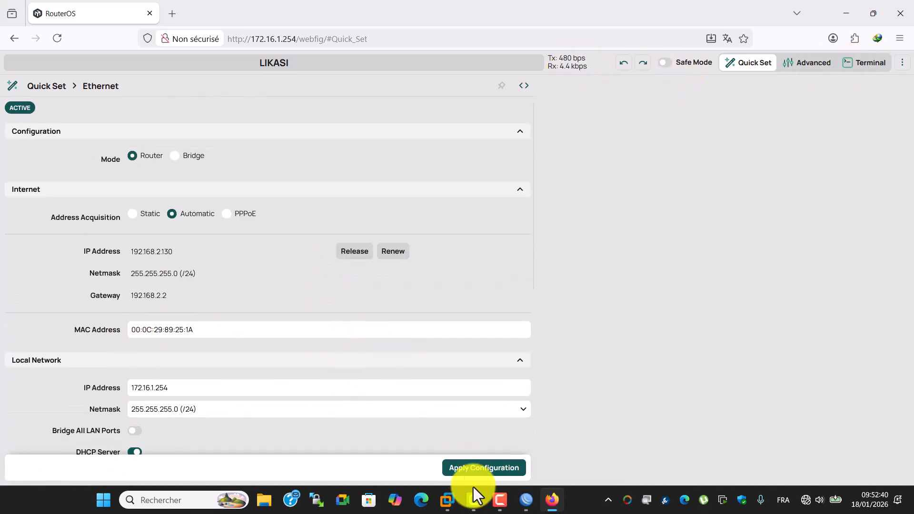
Apply the Quick Set configuration
click(491, 475)
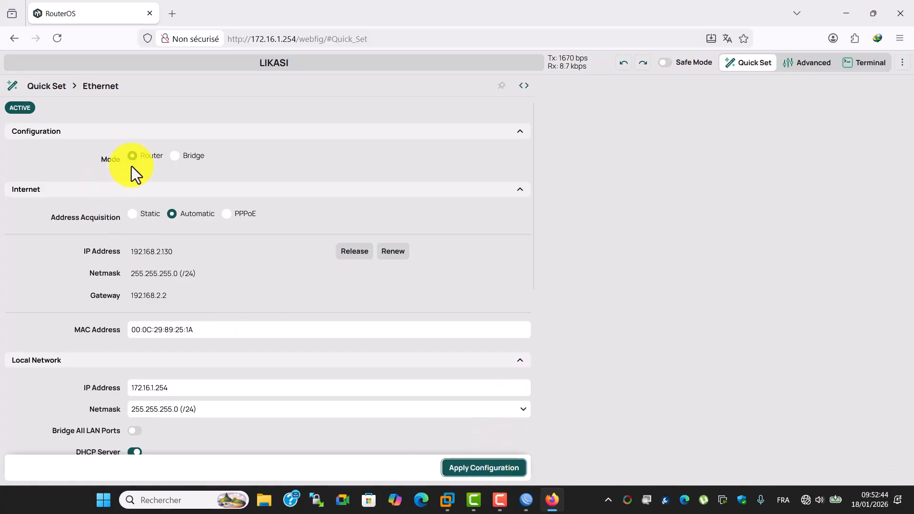
scroll(190, 210, down, 6)
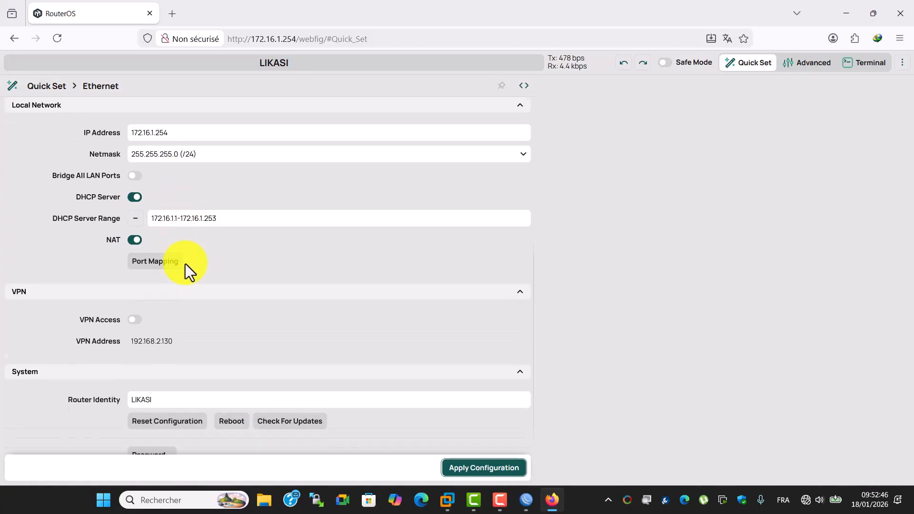
scroll(361, 259, up, 4)
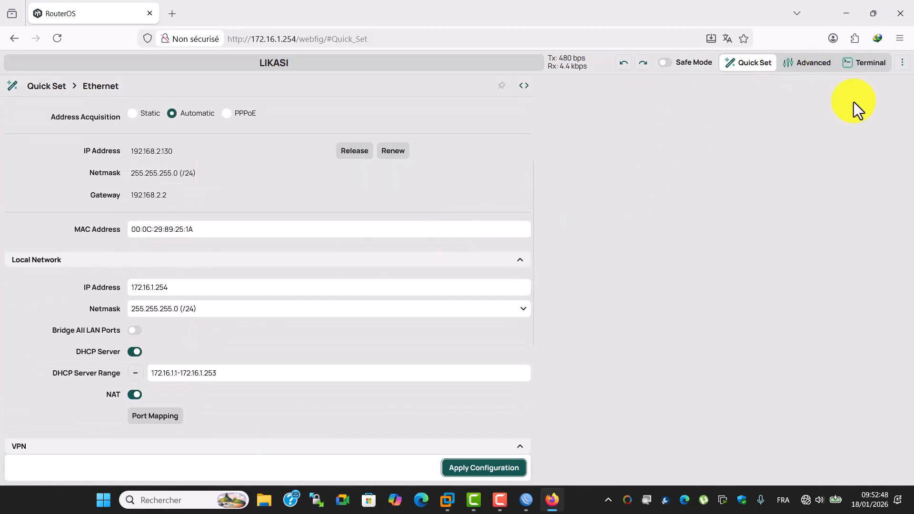
Switch the web interface to Advanced mode and browse the IP and System menus
click(901, 64)
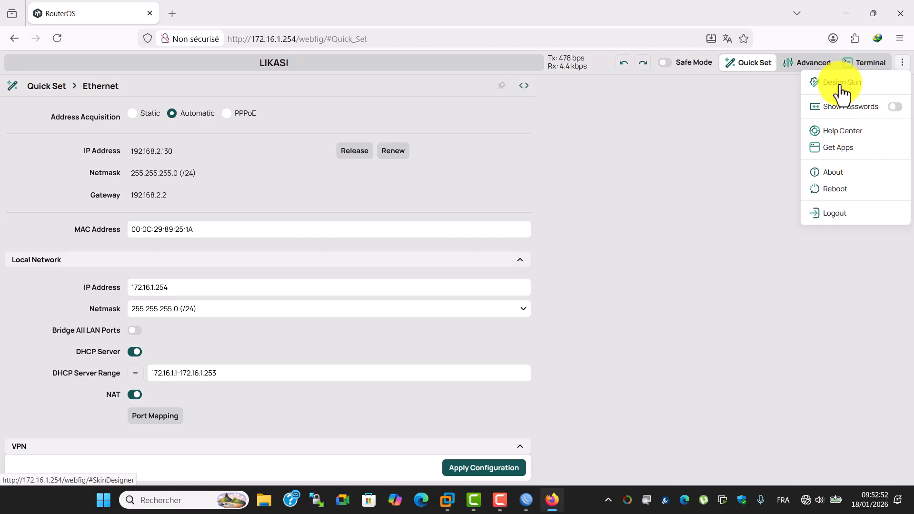
click(715, 160)
click(806, 66)
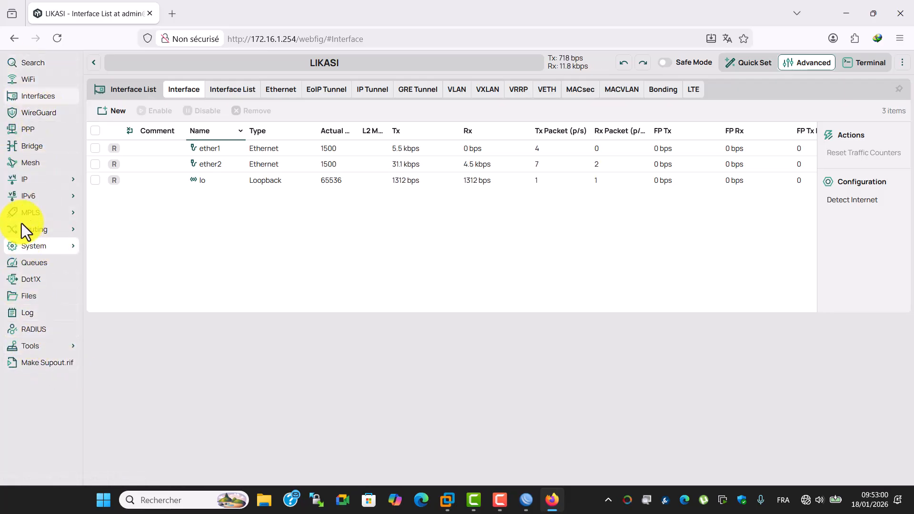
click(28, 177)
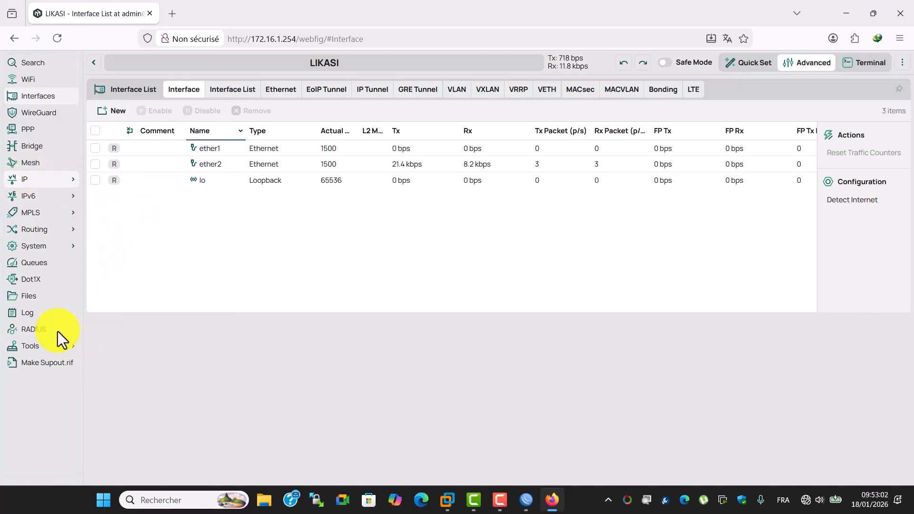
click(52, 247)
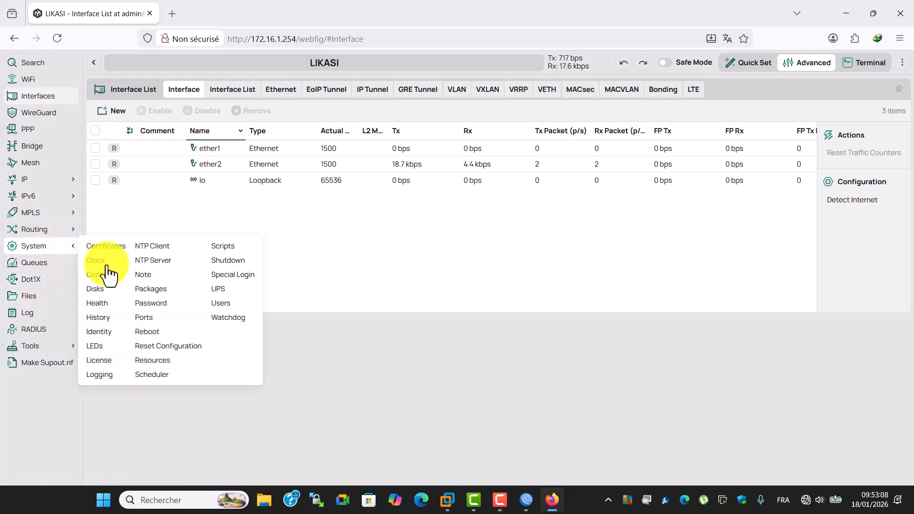
click(364, 270)
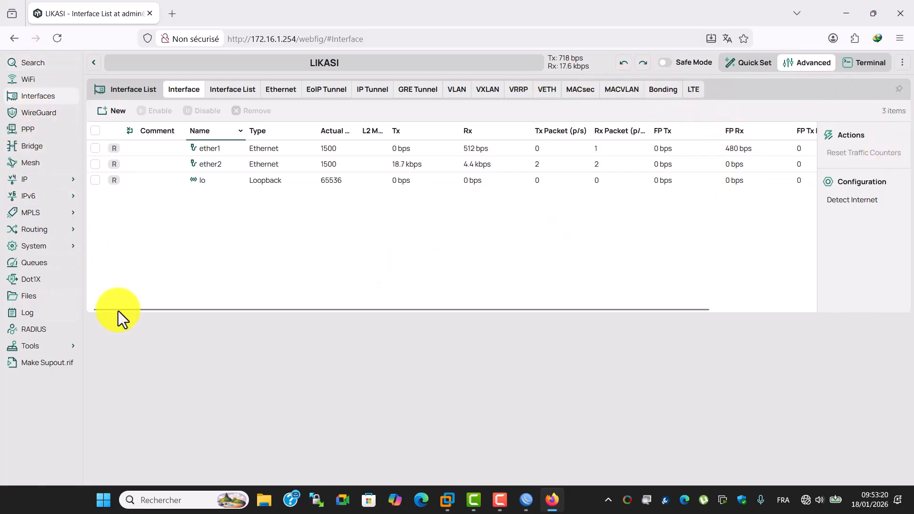
Open the web terminal and return to the Advanced interface list
click(872, 62)
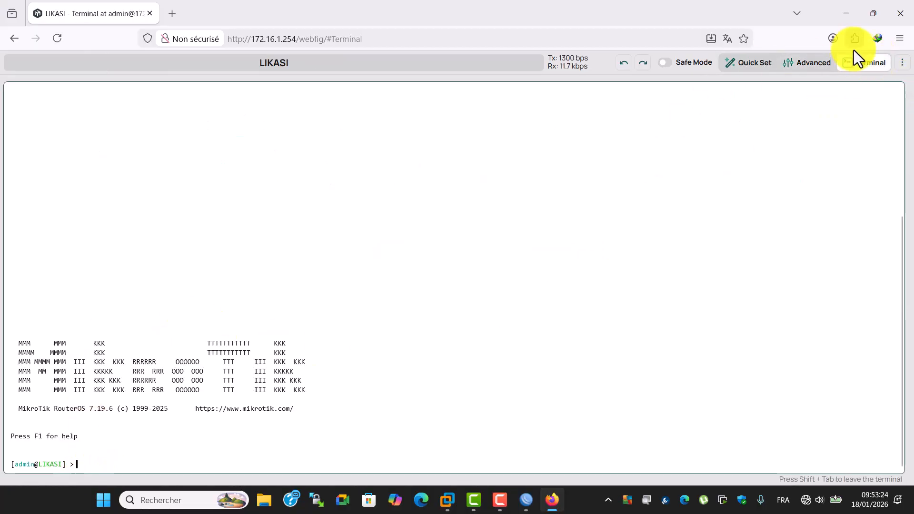
click(805, 67)
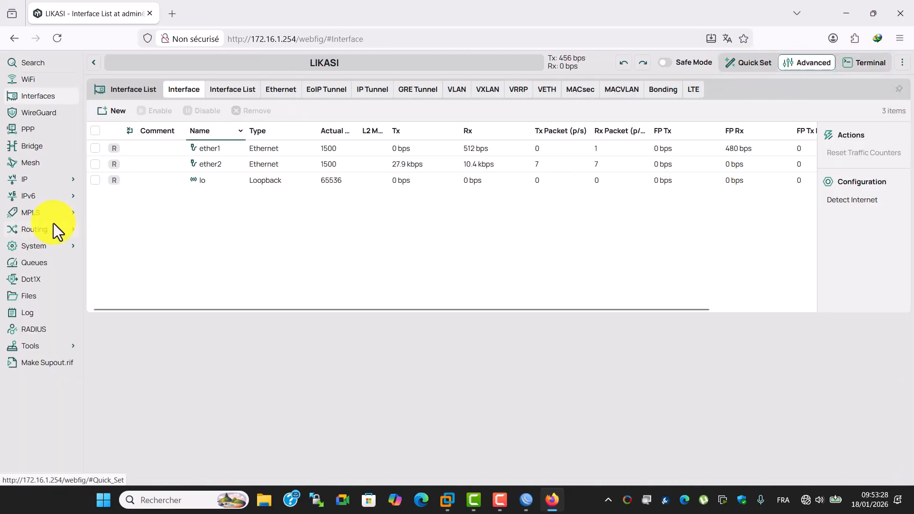